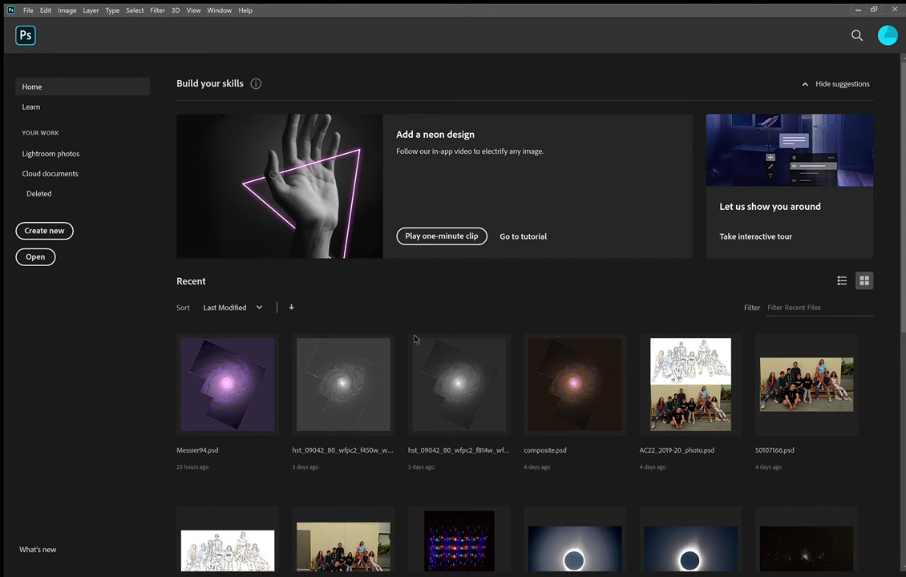
Open the Untitled-1 document with the 658n, 410m and 1042m layers and fit it on screen.
click(565, 199)
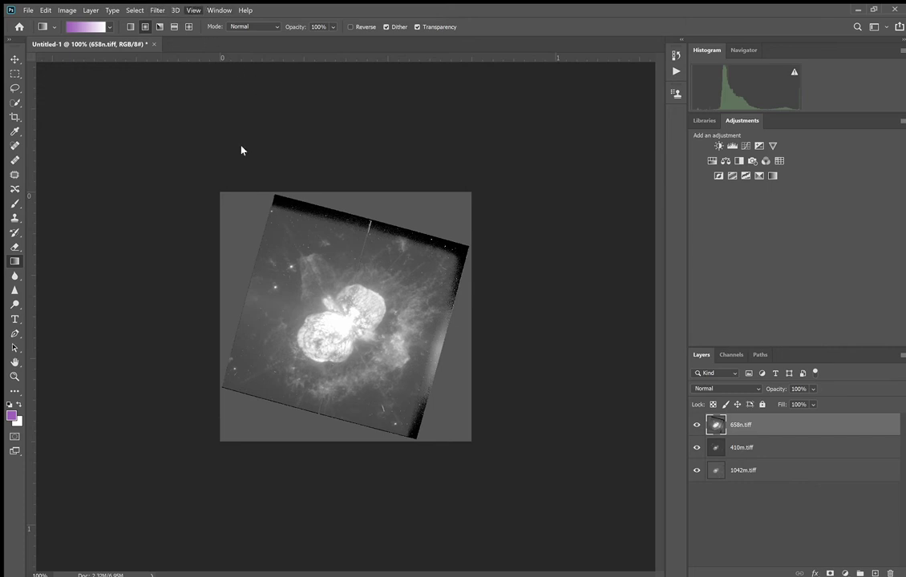
key(ctrl+0)
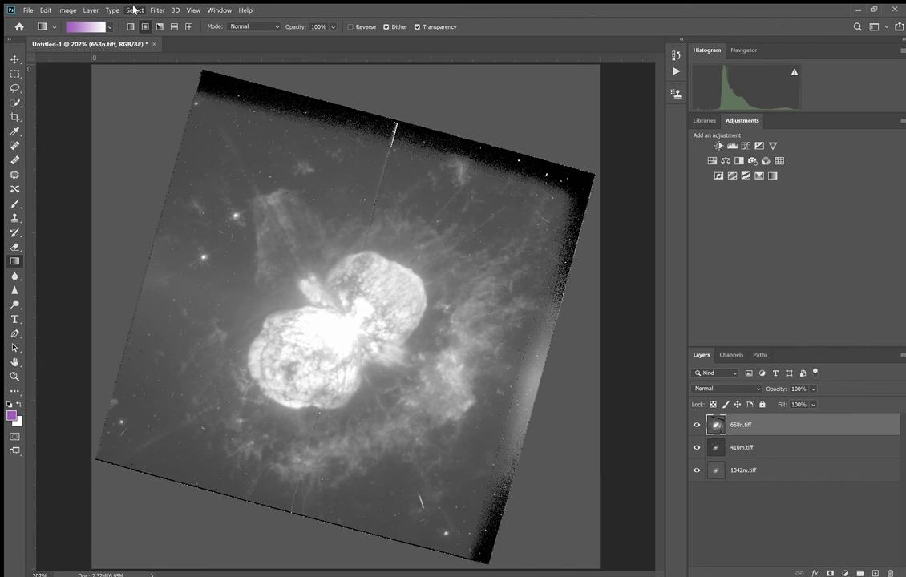
Select all three filter layers and set their blend mode to Screen.
key(ctrl+alt+a)
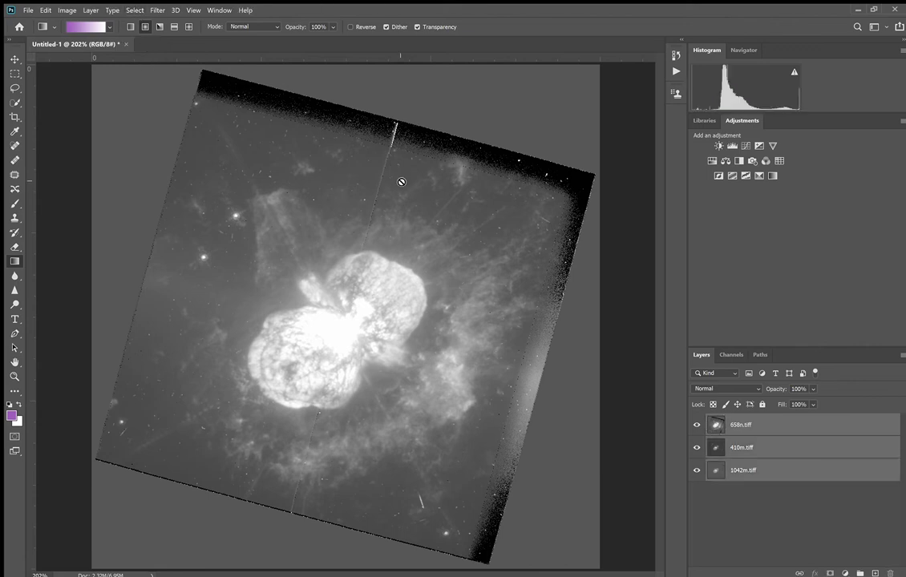
click(725, 389)
scroll(706, 389, down, 6)
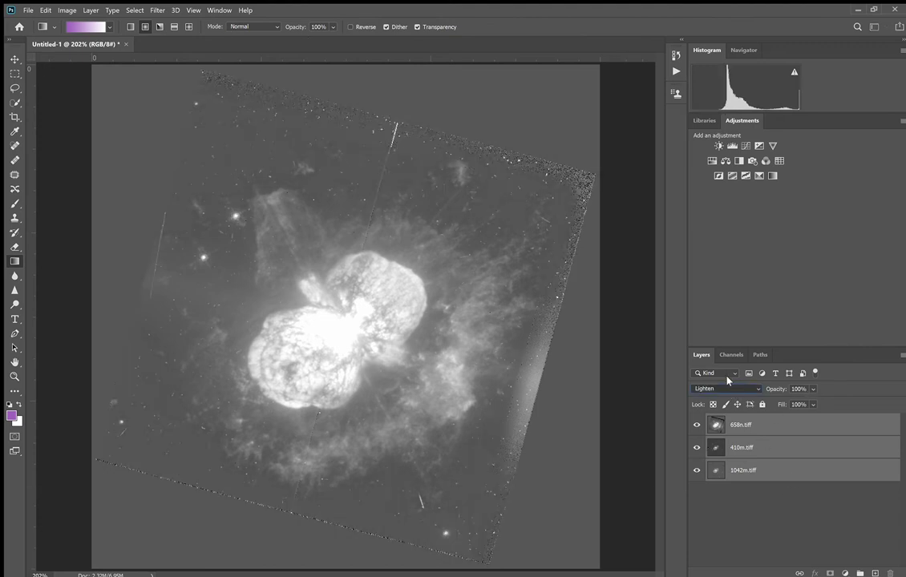
scroll(703, 390, down, 2)
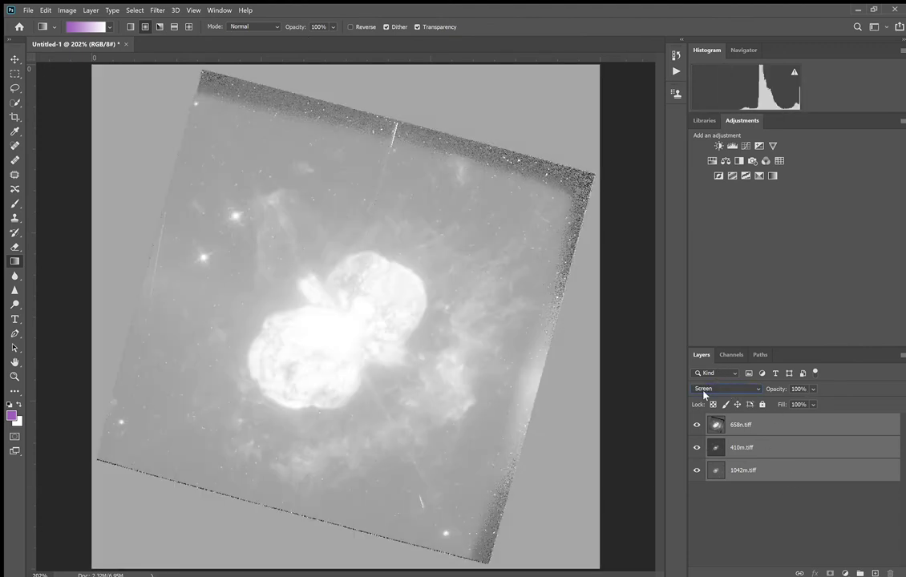
Hide the 1042m, 410m and 658n layers one by one, then show them again to compare.
click(694, 469)
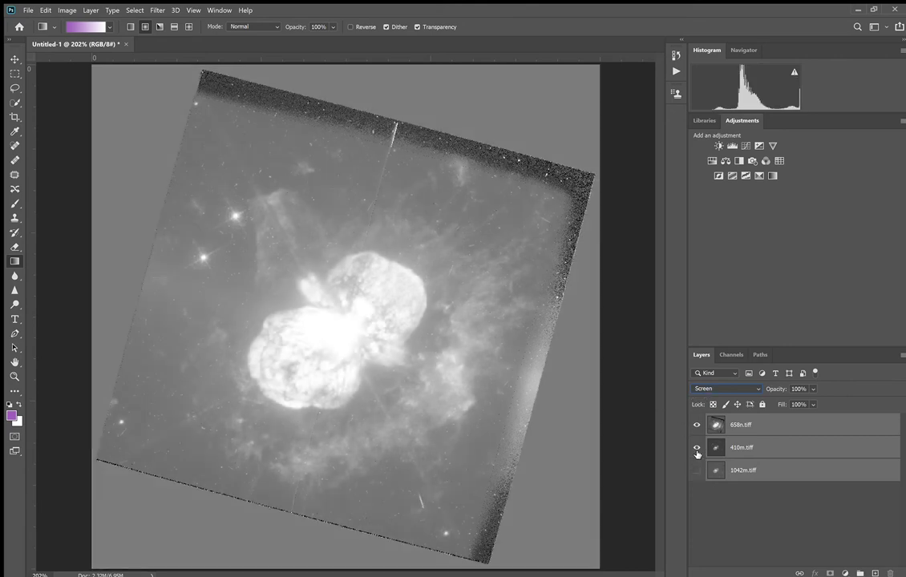
click(696, 453)
click(699, 427)
click(698, 426)
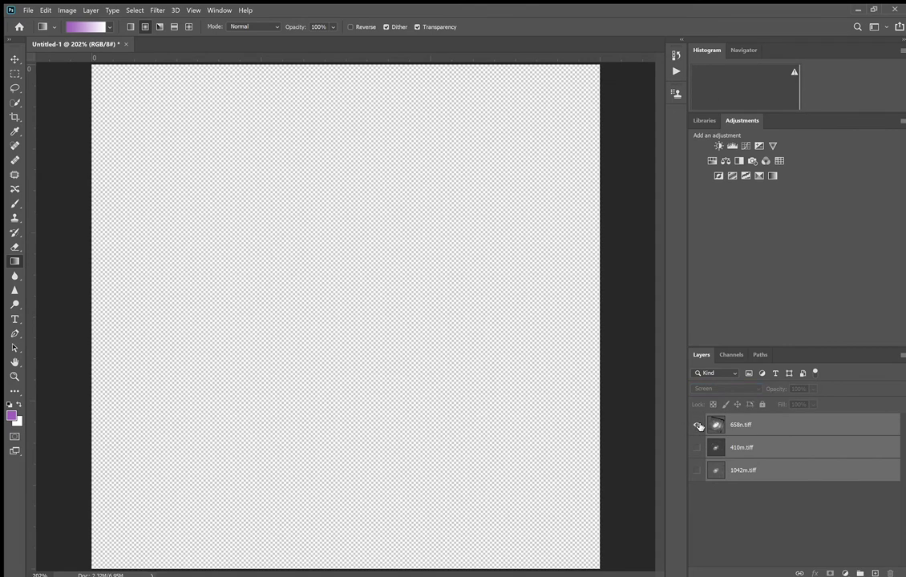
click(696, 448)
click(695, 470)
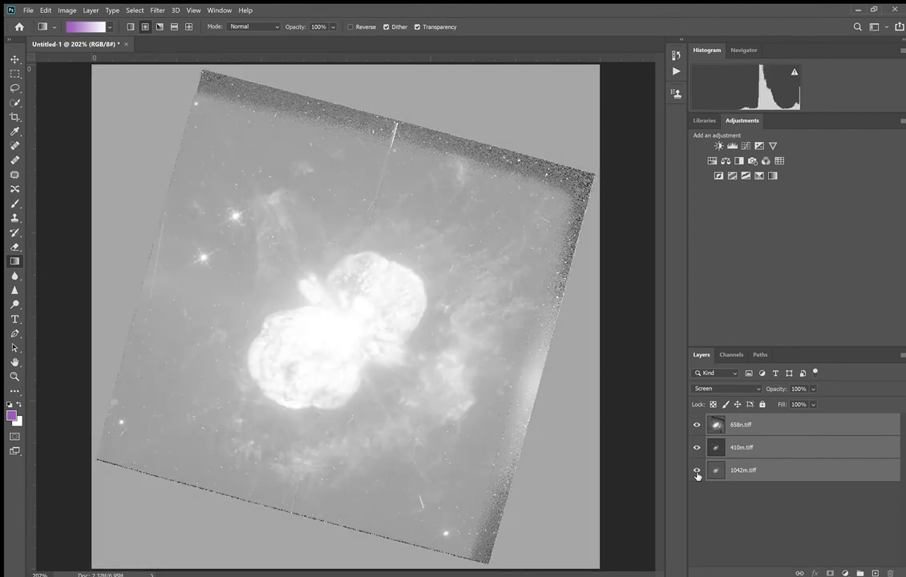
View the 1042m layer alone, restore 410m and 658n, and reselect all three layers.
click(750, 516)
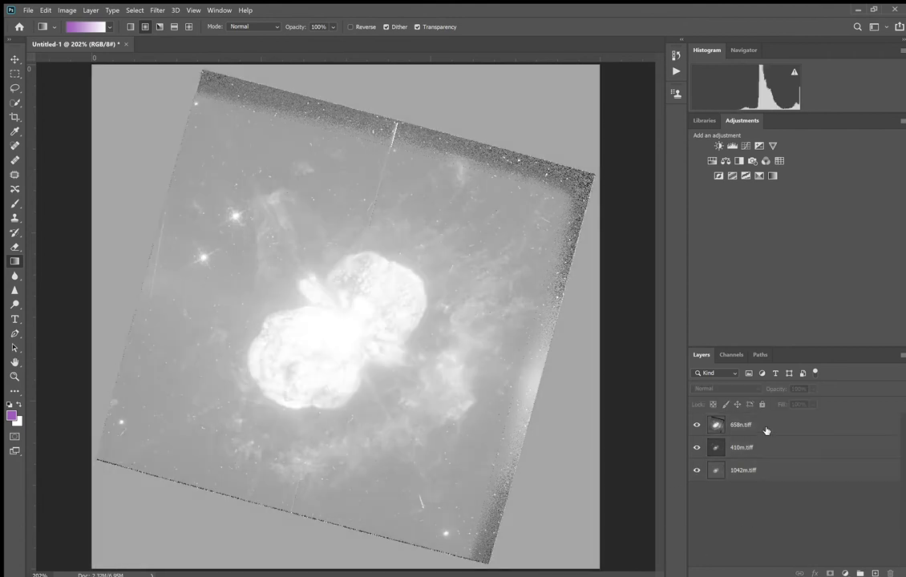
click(697, 448)
click(697, 426)
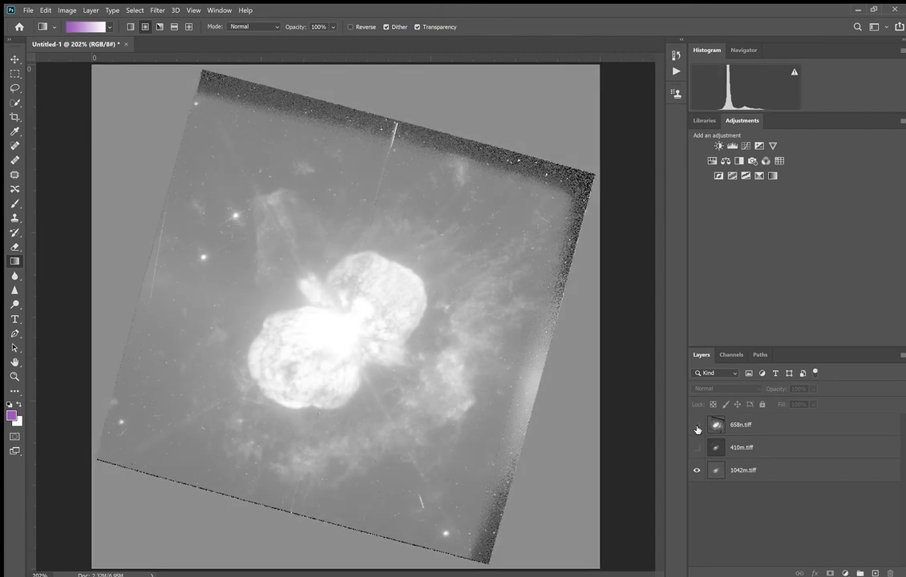
click(697, 426)
click(697, 448)
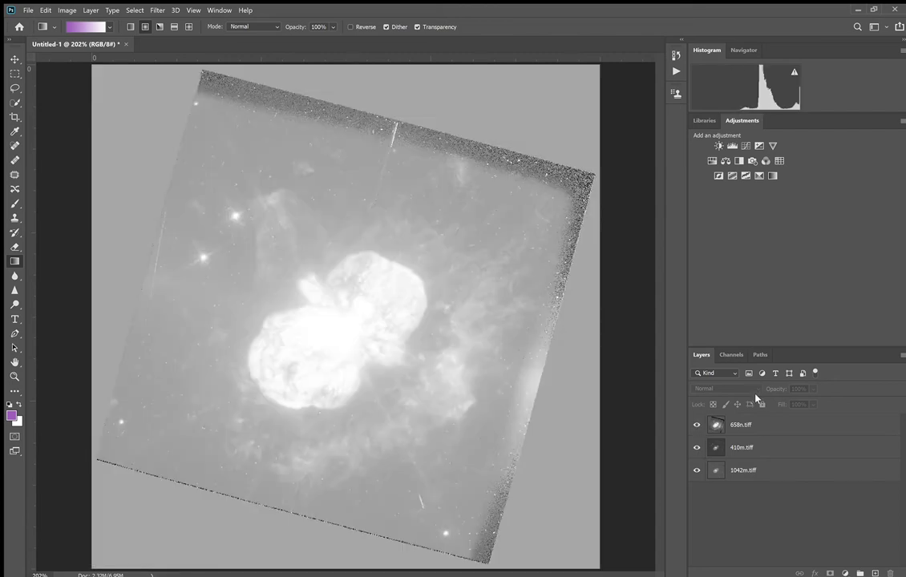
click(778, 427)
shift+click(779, 471)
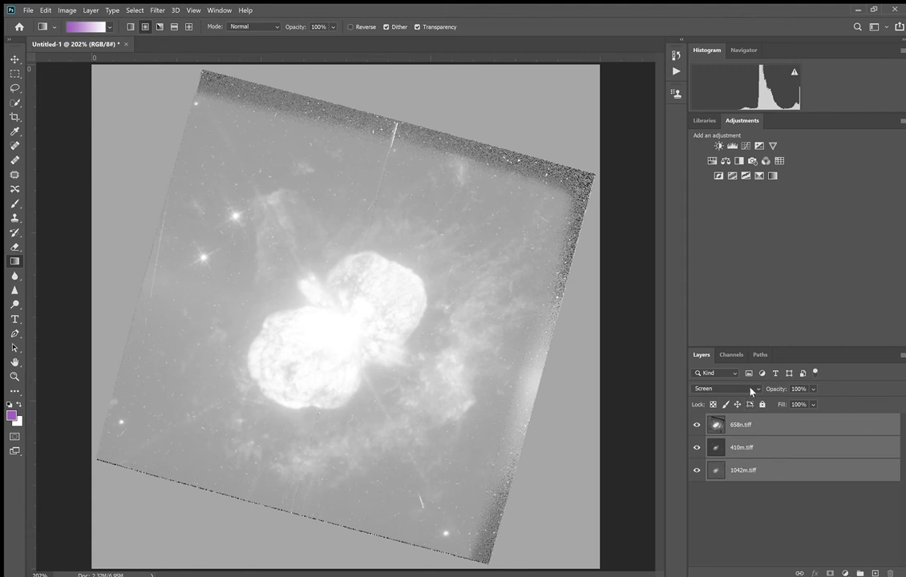
scroll(752, 391, up, 8)
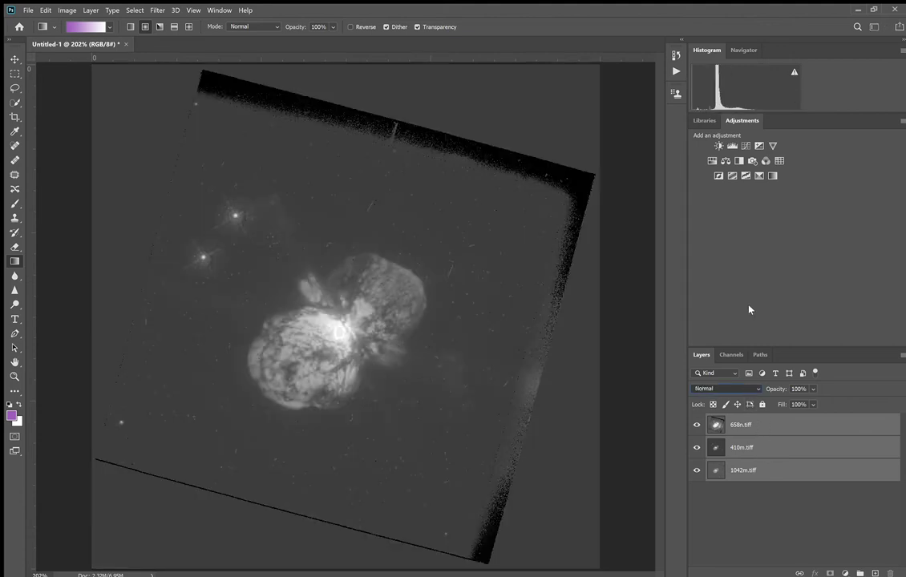
key(Down)
key(Down)
key(Down)
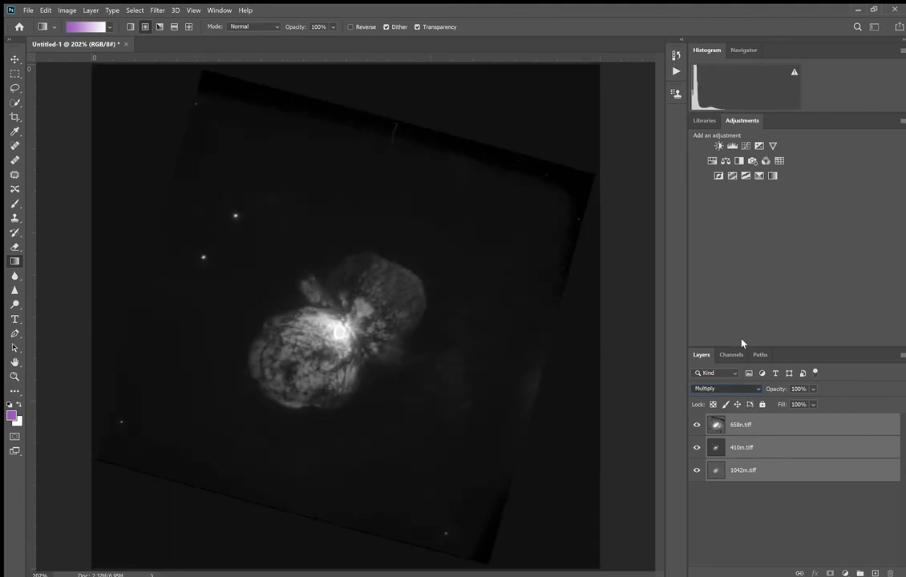
scroll(737, 386, down, 4)
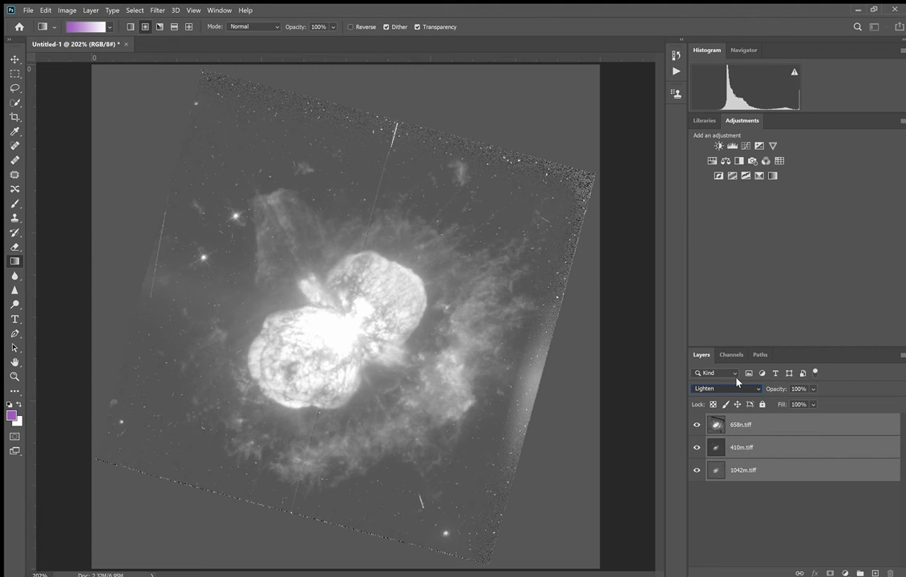
key(Down)
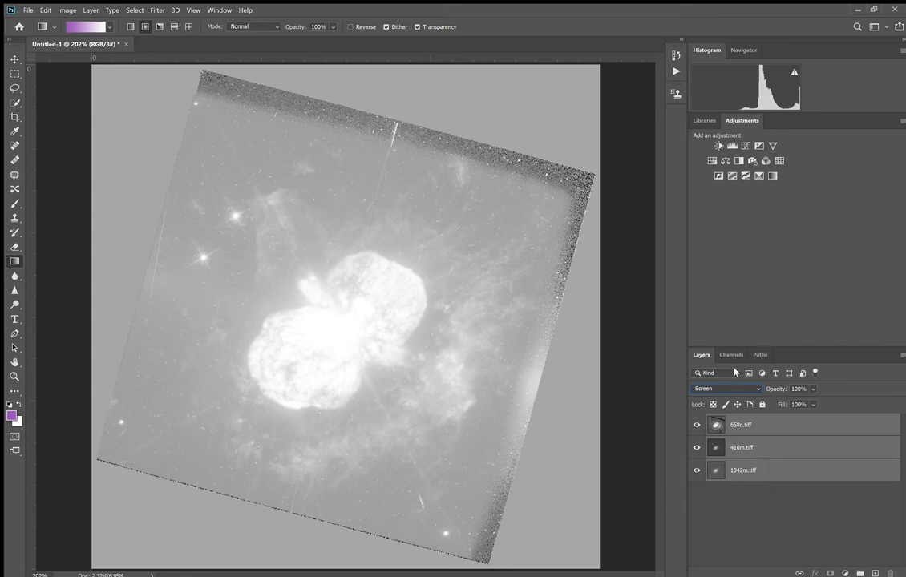
Hide the 410m and 658n layers, then set the 1042m layer to Normal blending.
click(697, 448)
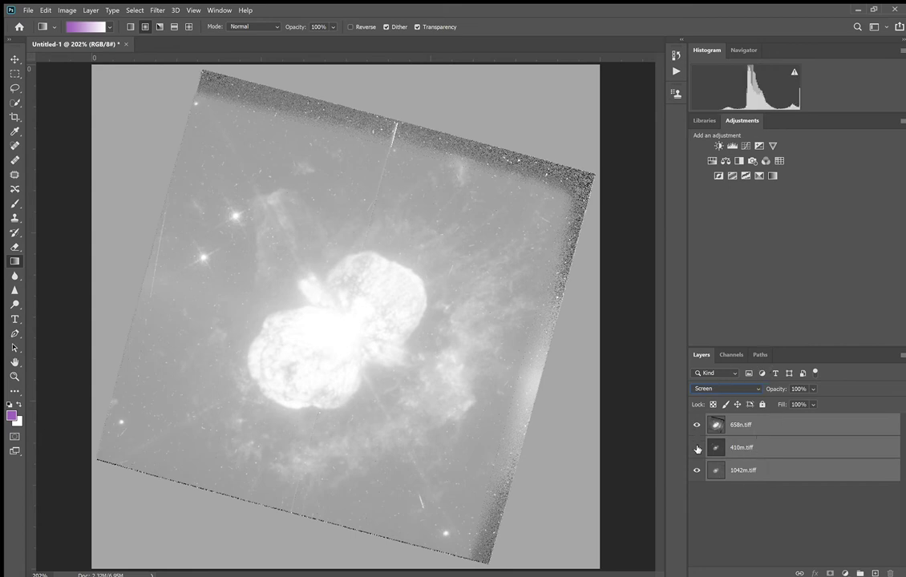
click(696, 427)
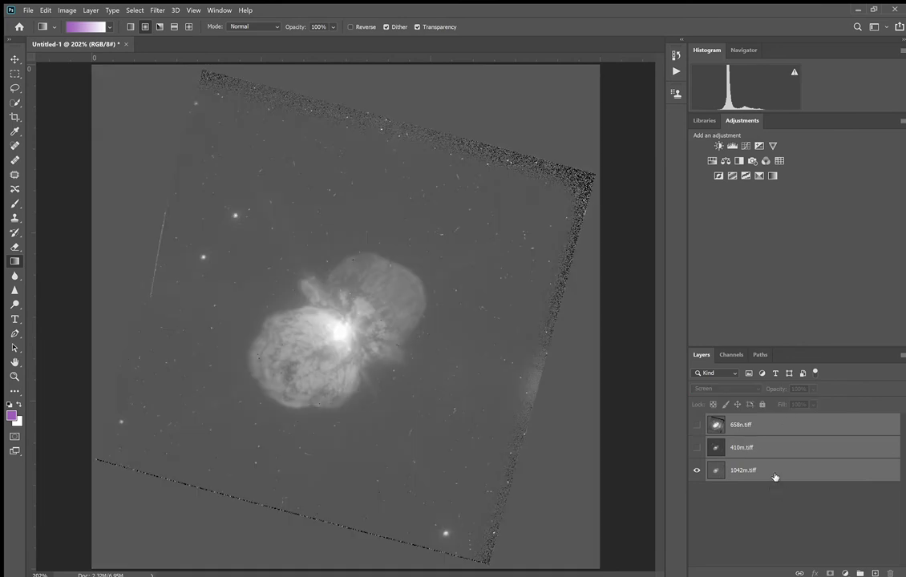
click(775, 475)
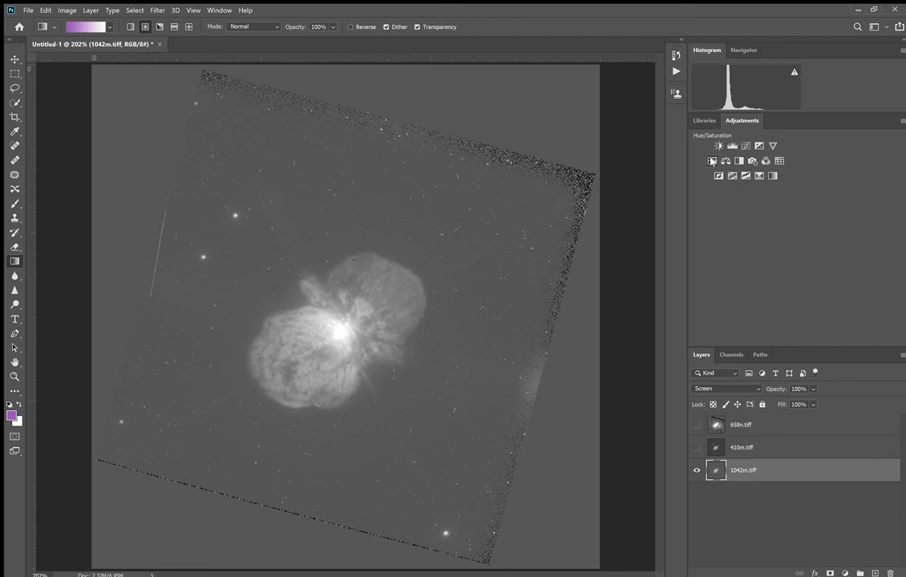
key(shift+alt+n)
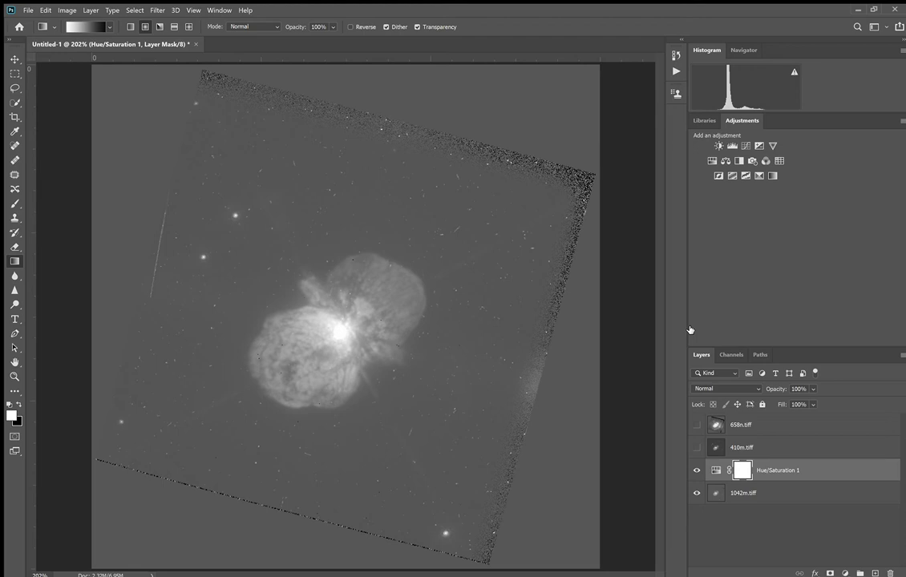
Clip Hue/Saturation 1 to 1042m, colorize it orange, then hide the 1042m layer.
key(ctrl+alt+g)
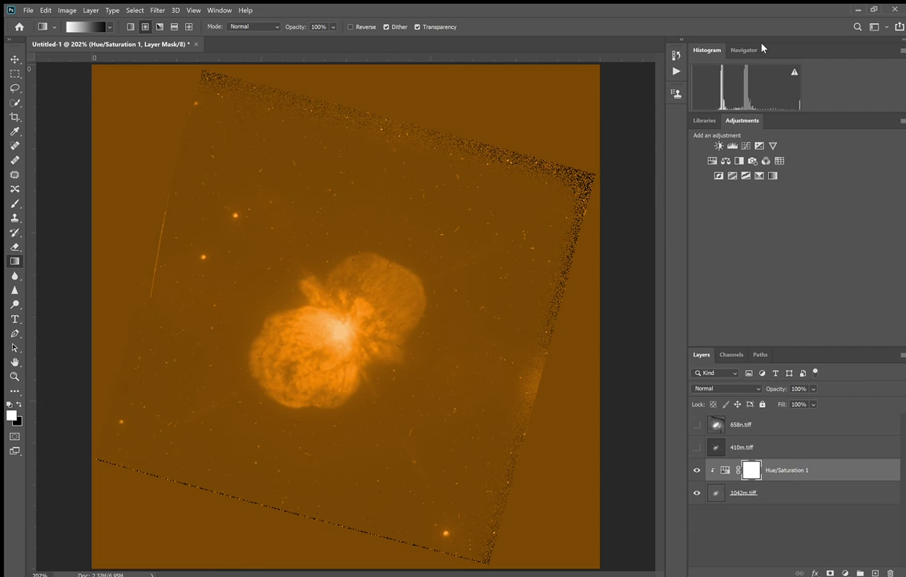
click(697, 494)
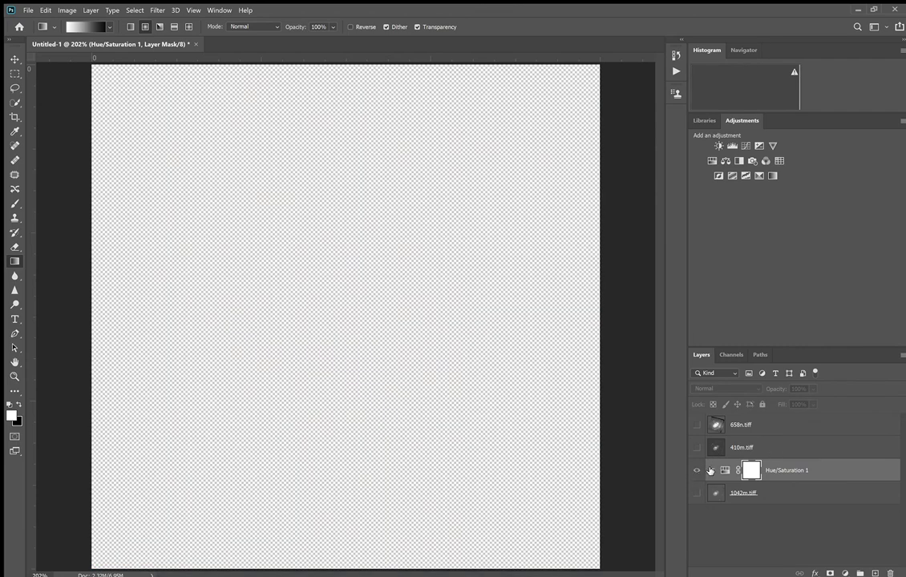
Show the 410m.tiff layer and clip Hue/Saturation 2 to it for a deep blue tint.
click(769, 451)
click(697, 447)
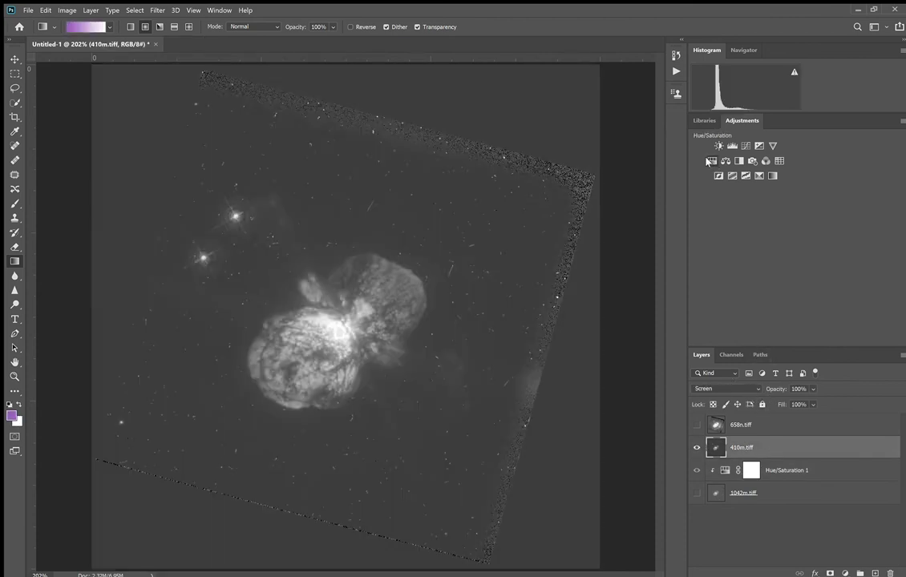
key(ctrl+z)
key(ctrl+z)
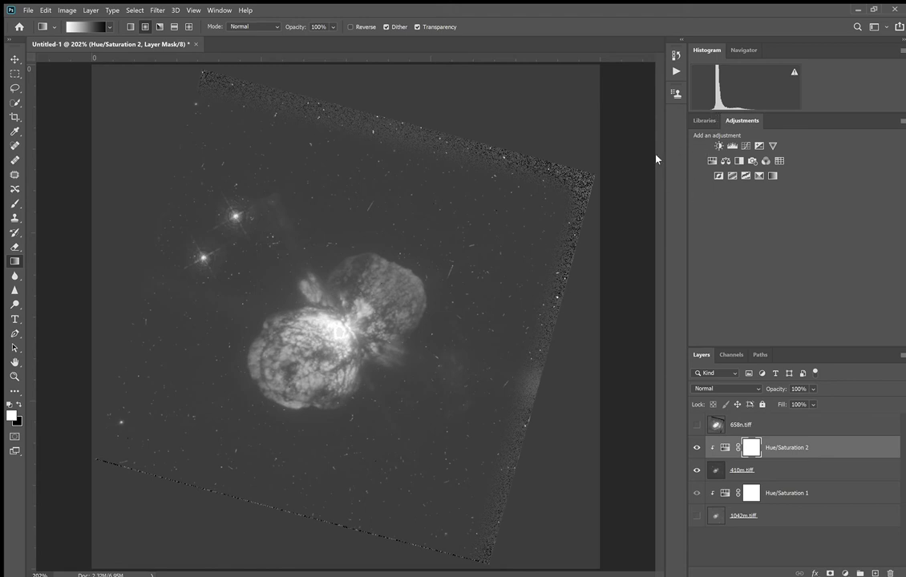
key(ctrl+alt+g)
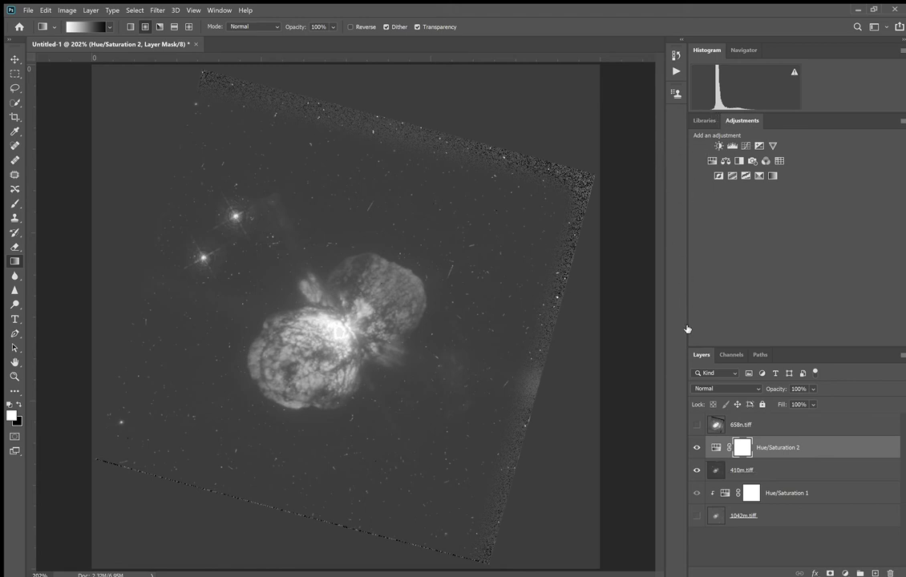
key(ctrl+alt+g)
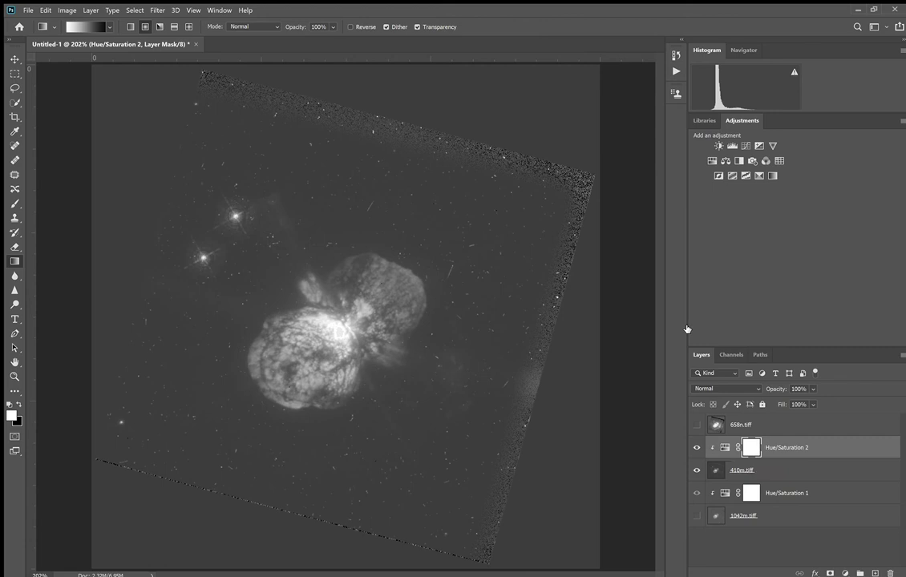
key(ctrl+alt+g)
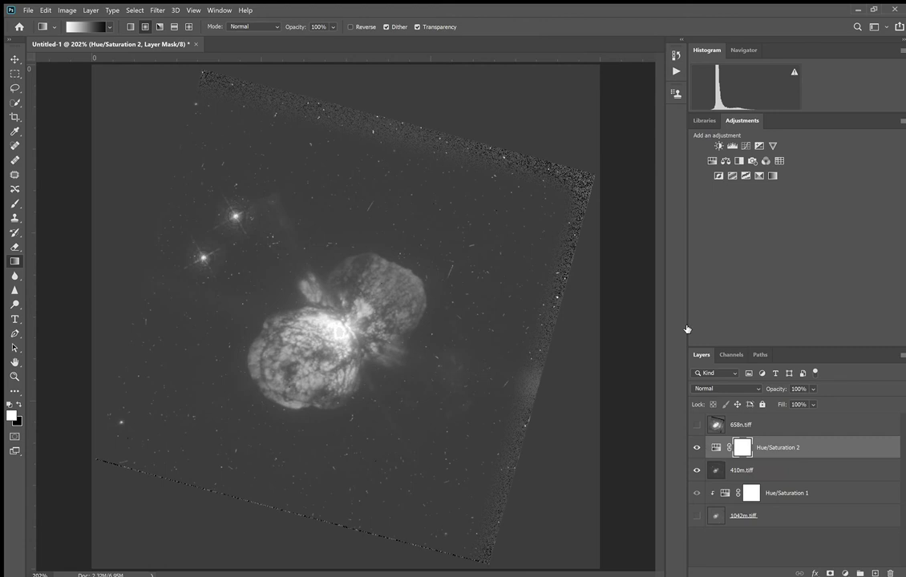
key(ctrl+alt+g)
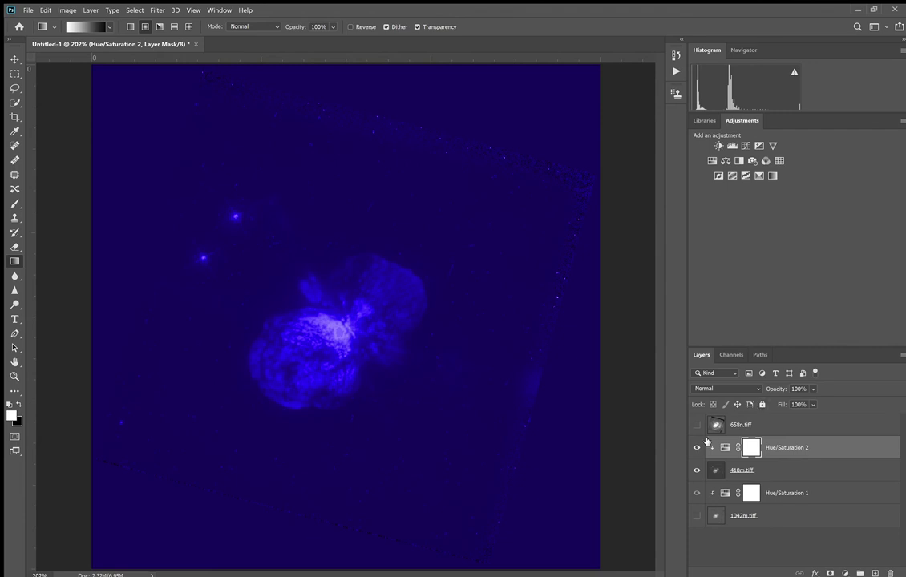
Tint 658n.tiff red with a clipped Hue/Saturation 3, then show the blue 410m.tiff layer again.
click(696, 469)
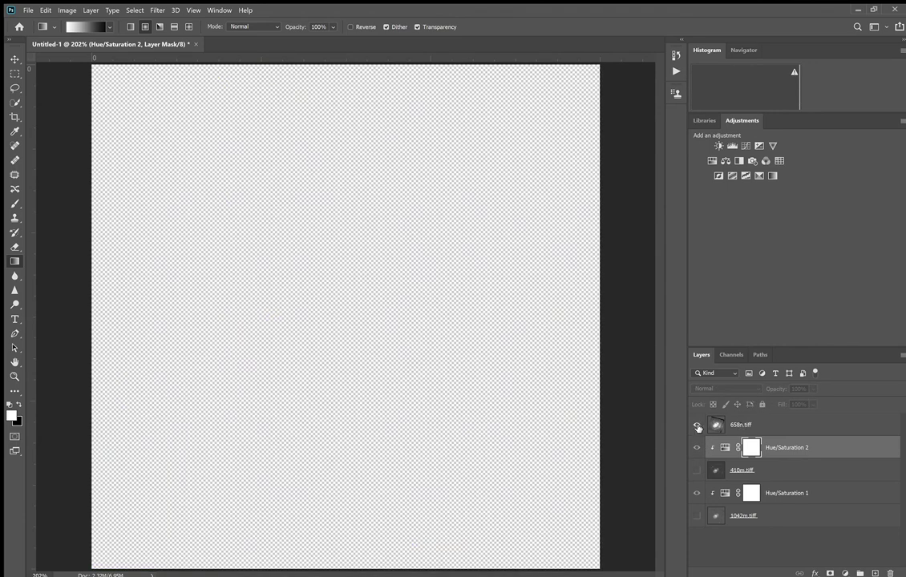
click(697, 426)
click(756, 425)
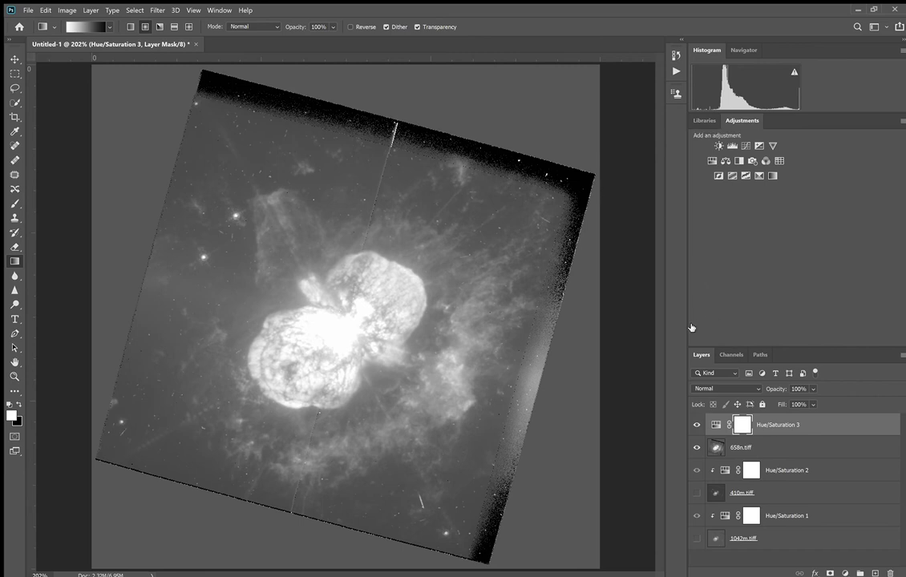
key(ctrl+alt+g)
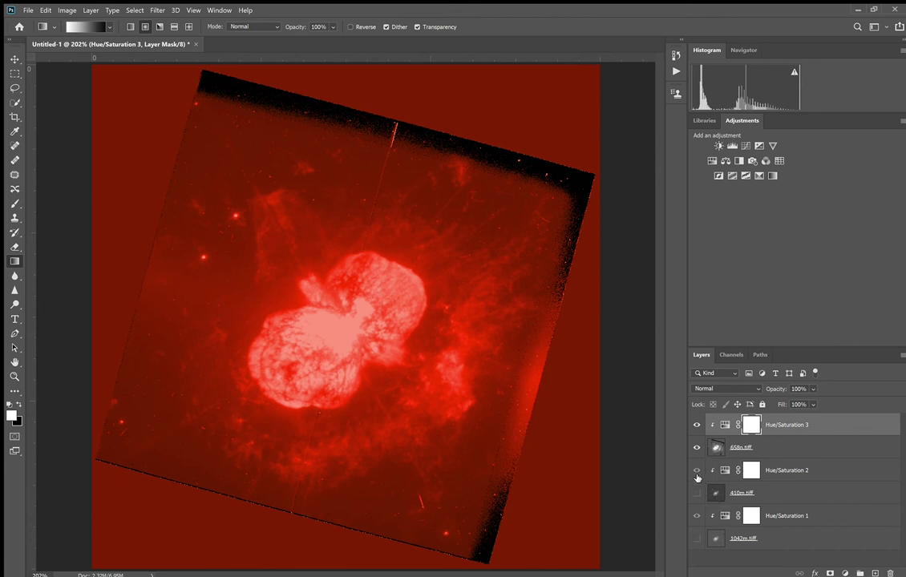
click(696, 492)
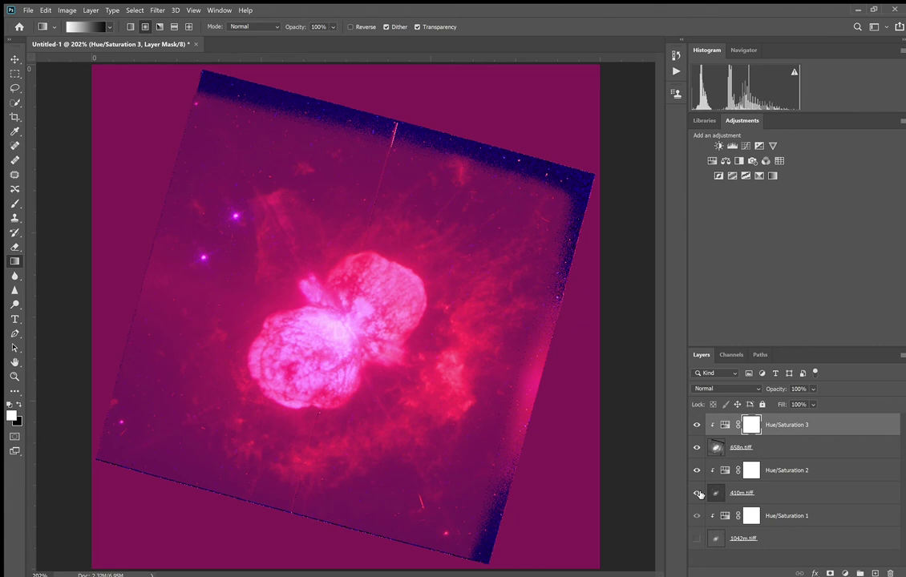
Show the 1042m.tiff layer and set Hue/Saturation 1's colorize hue to green.
click(697, 538)
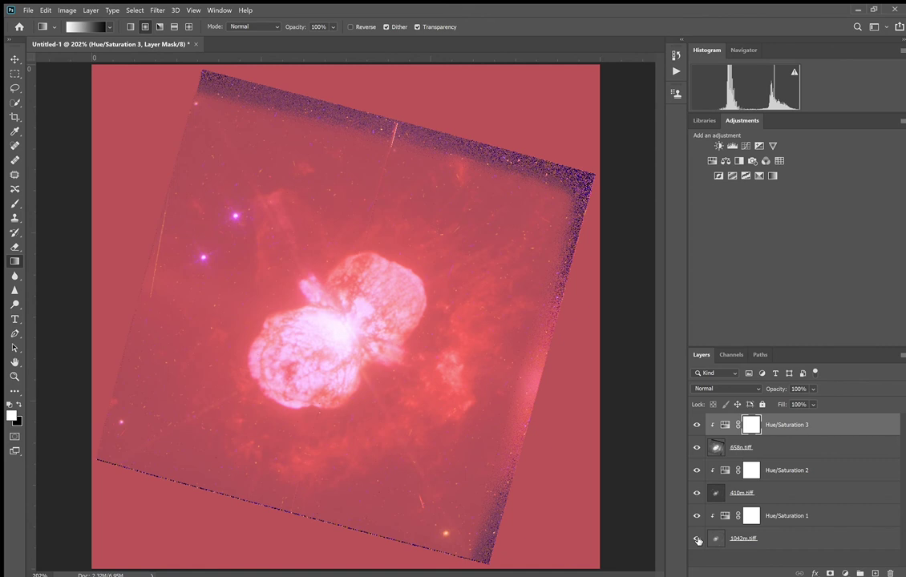
click(781, 517)
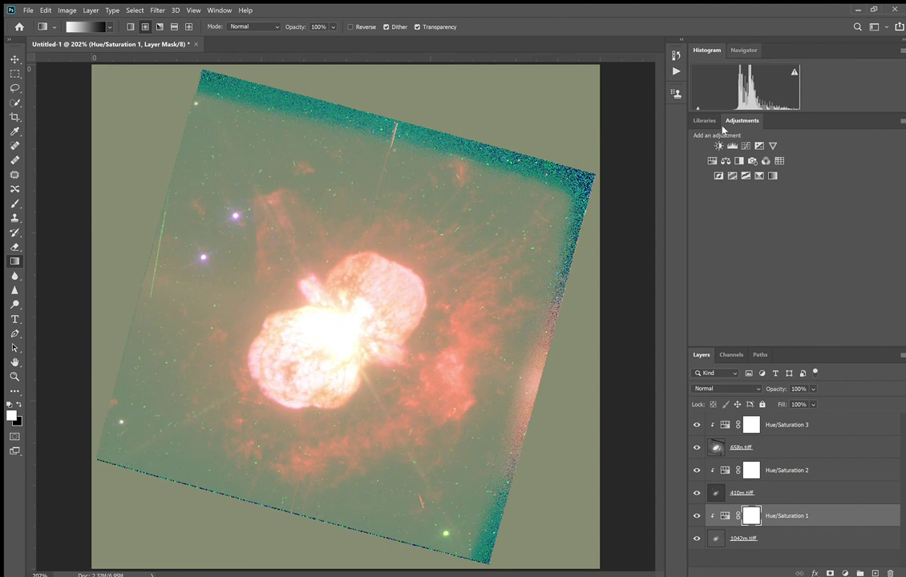
click(789, 424)
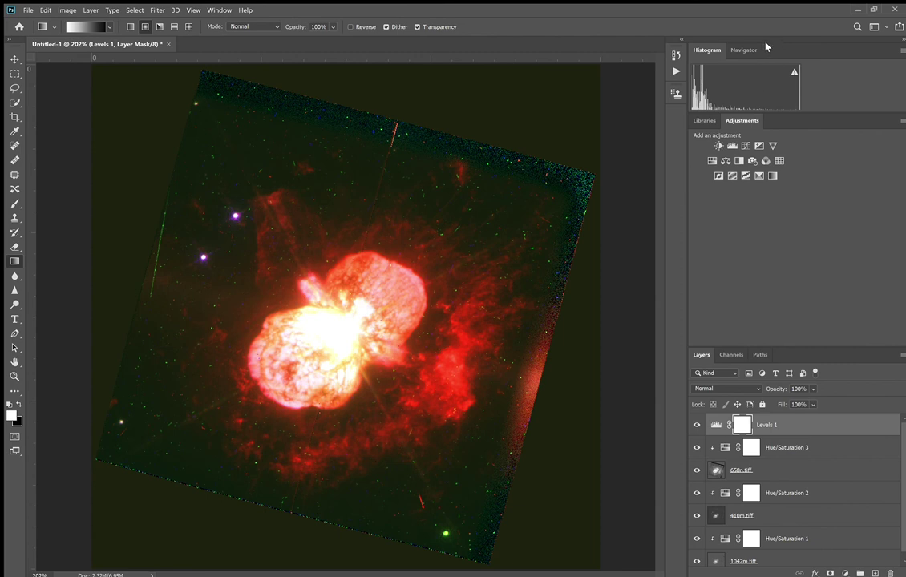
Hide Levels 1 to compare the composite without the darkened background.
click(696, 424)
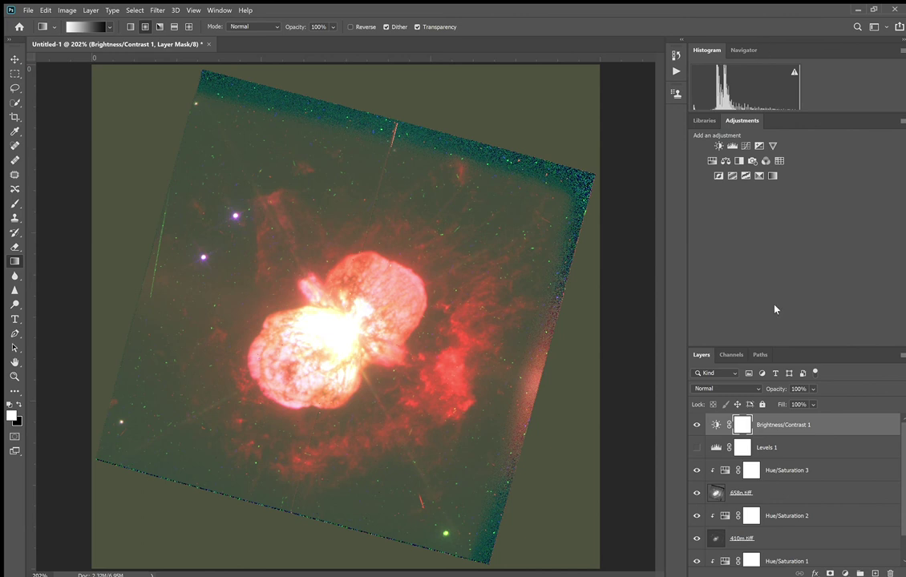
Toggle Levels 1 on and off, then hide Brightness/Contrast 1 as well.
click(697, 448)
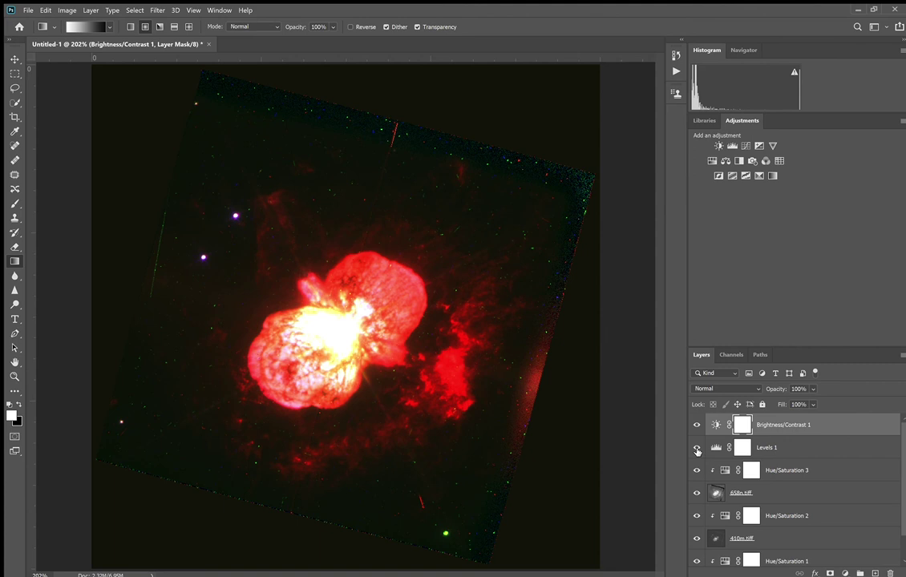
click(697, 448)
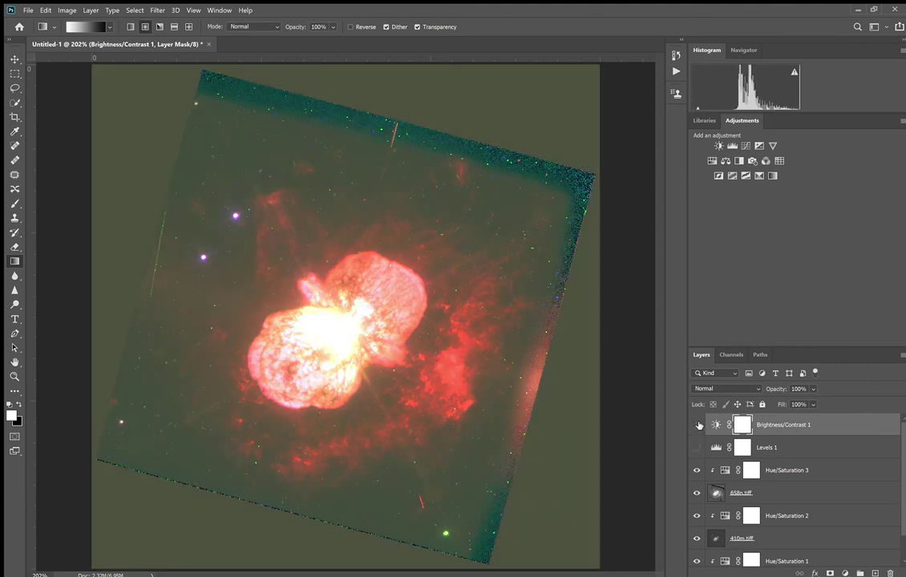
click(697, 425)
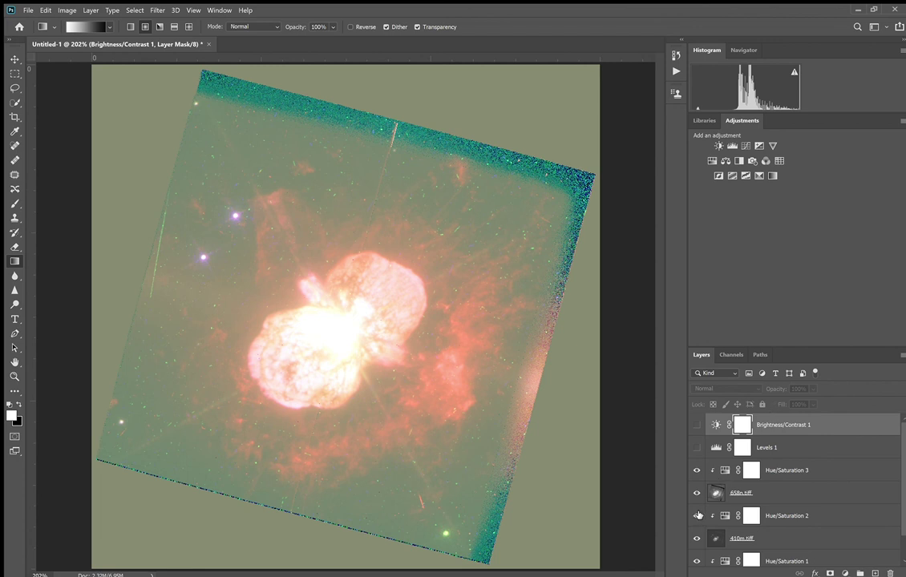
Hide 410m.tiff and Hue/Saturation 3, clip a new Levels 2 above Hue/Saturation 1, then show 410m.tiff.
click(697, 537)
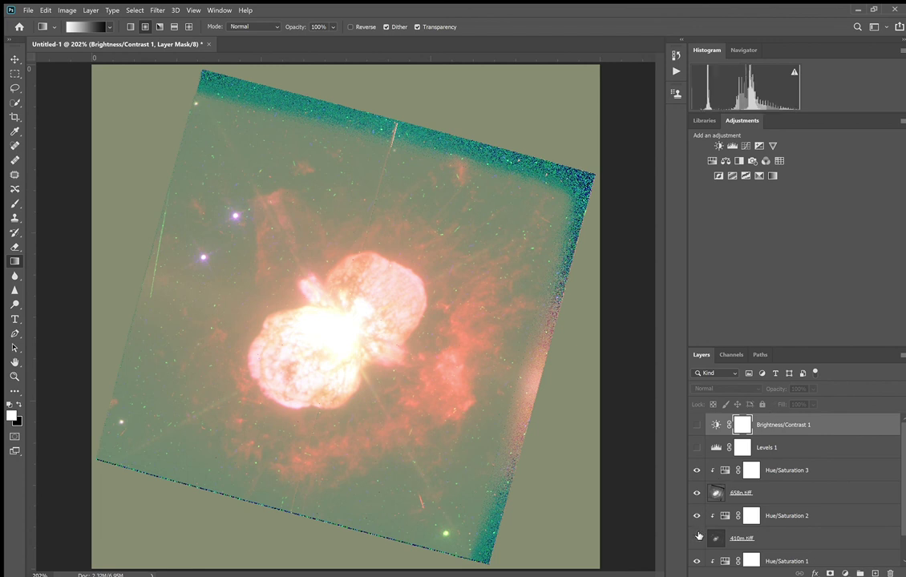
click(697, 471)
scroll(840, 481, down, 1)
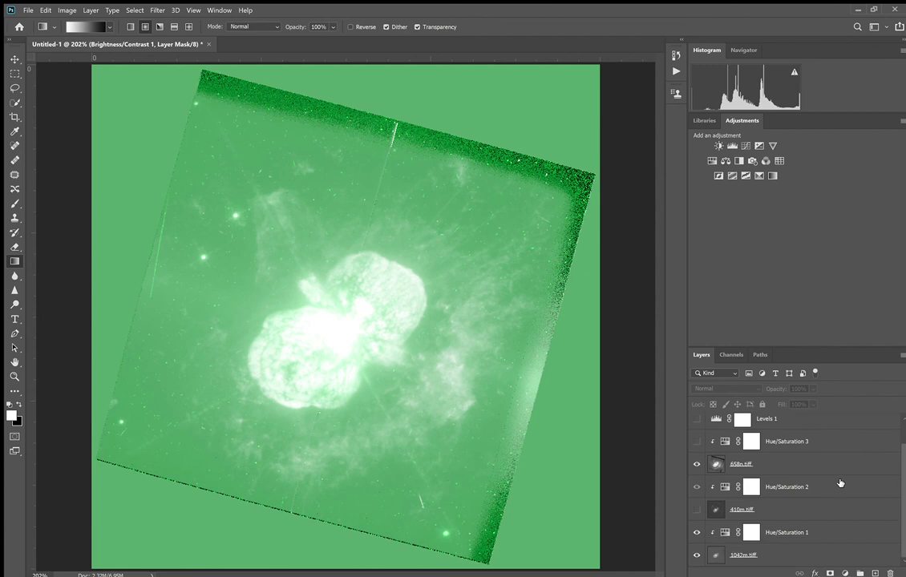
click(782, 532)
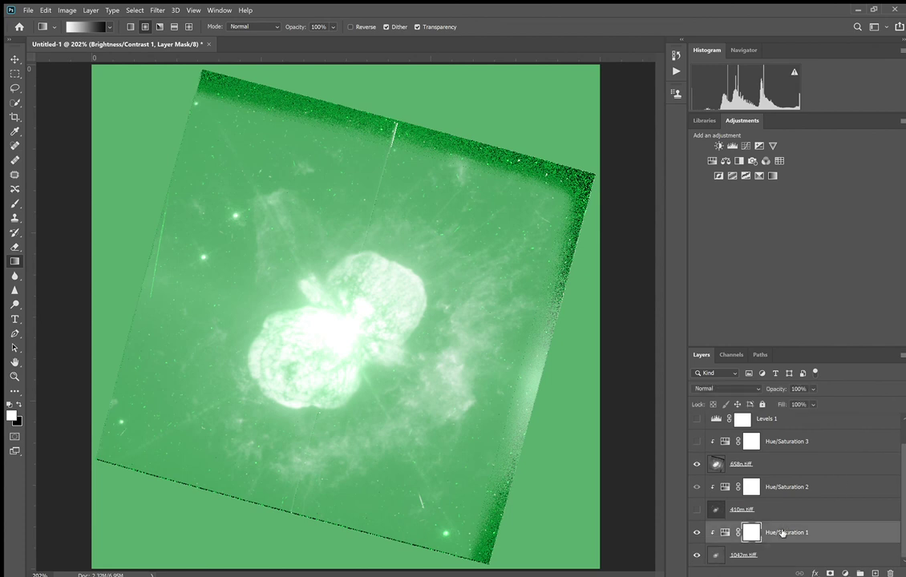
click(723, 145)
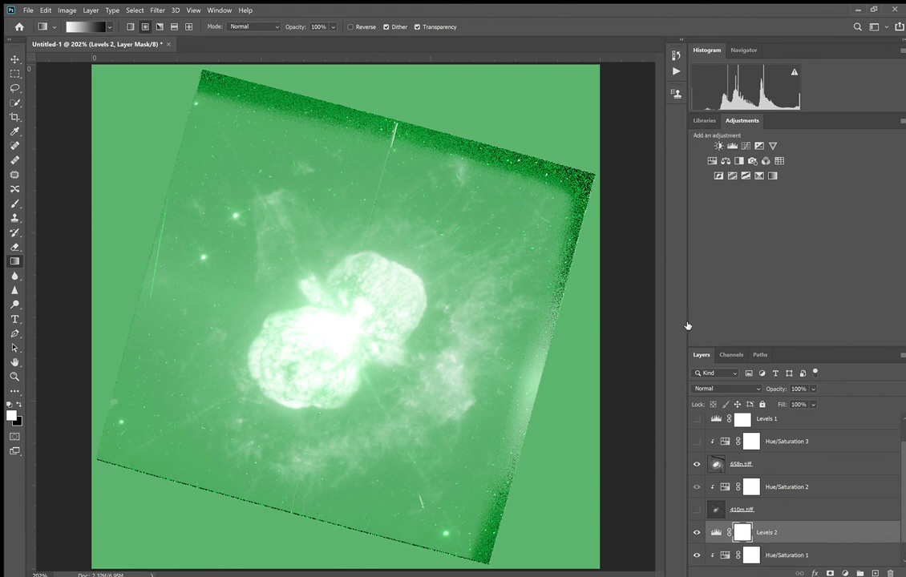
key(ctrl+alt+g)
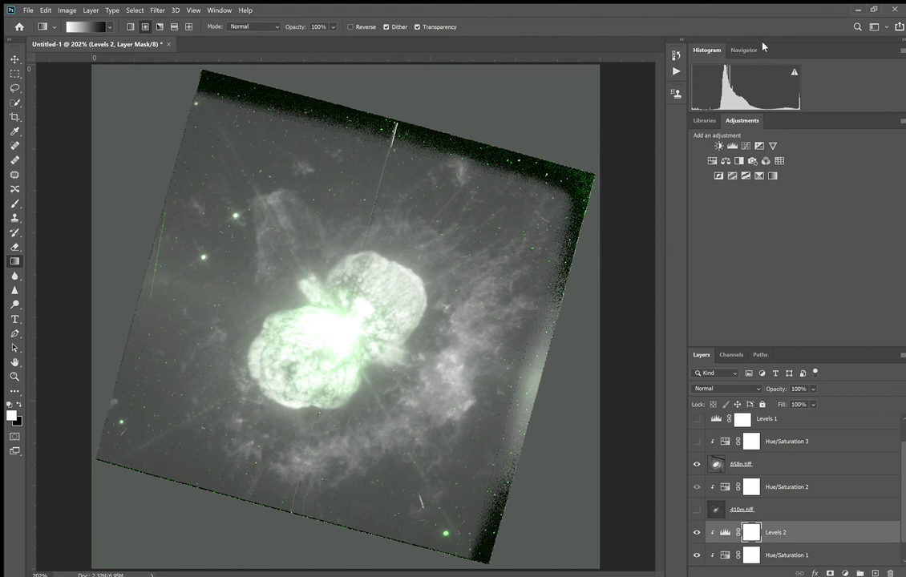
click(699, 507)
Show the red Hue/Saturation 3 tint, briefly preview Brightness/Contrast 1 and Levels 1, then hide both again.
click(696, 441)
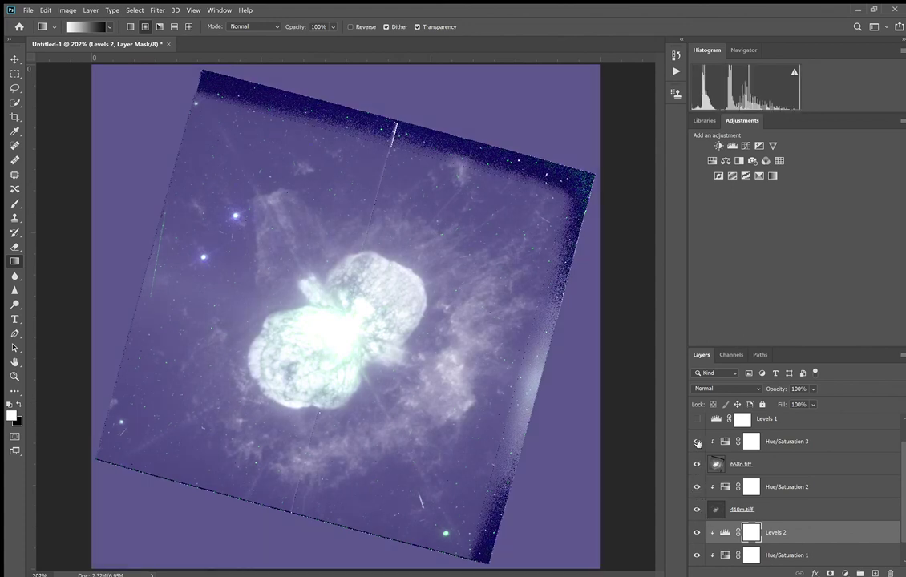
scroll(697, 442, up, 1)
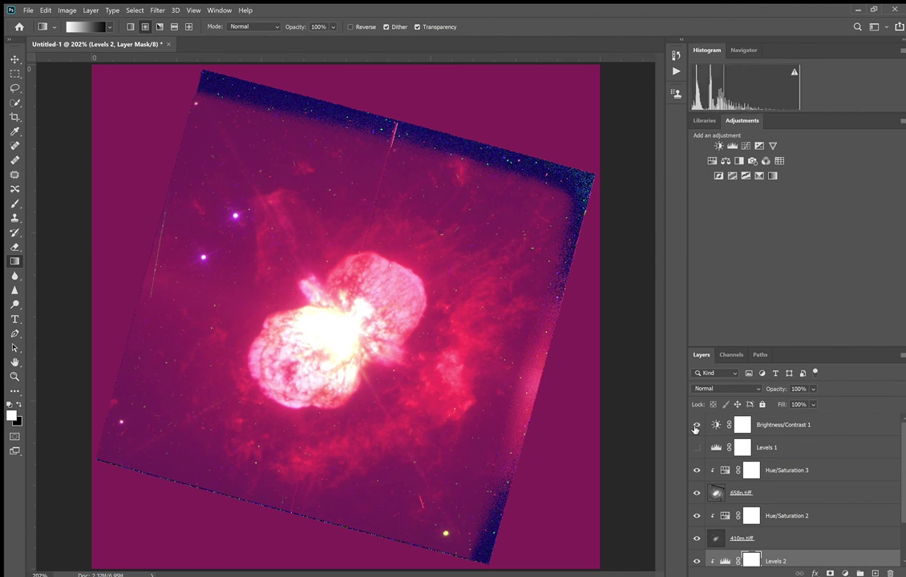
click(696, 426)
click(697, 447)
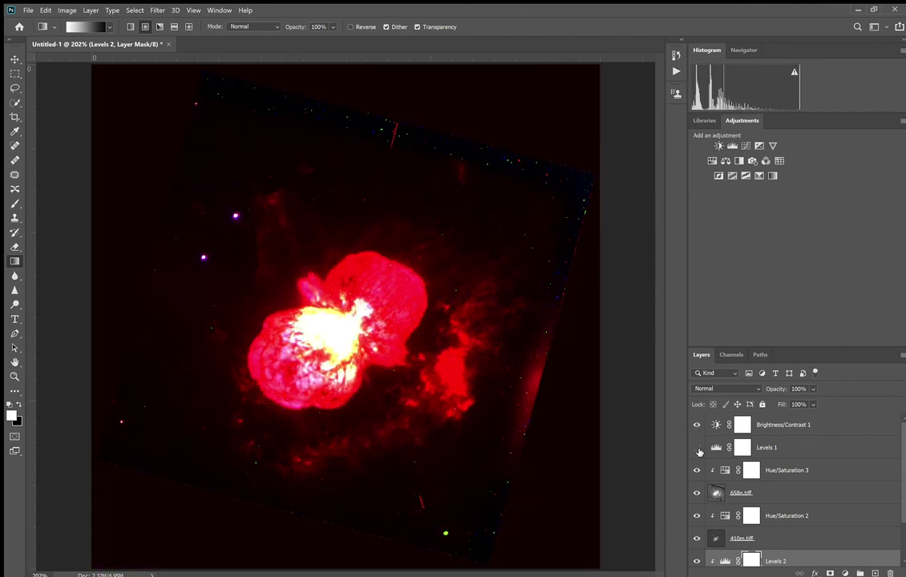
click(696, 448)
click(695, 425)
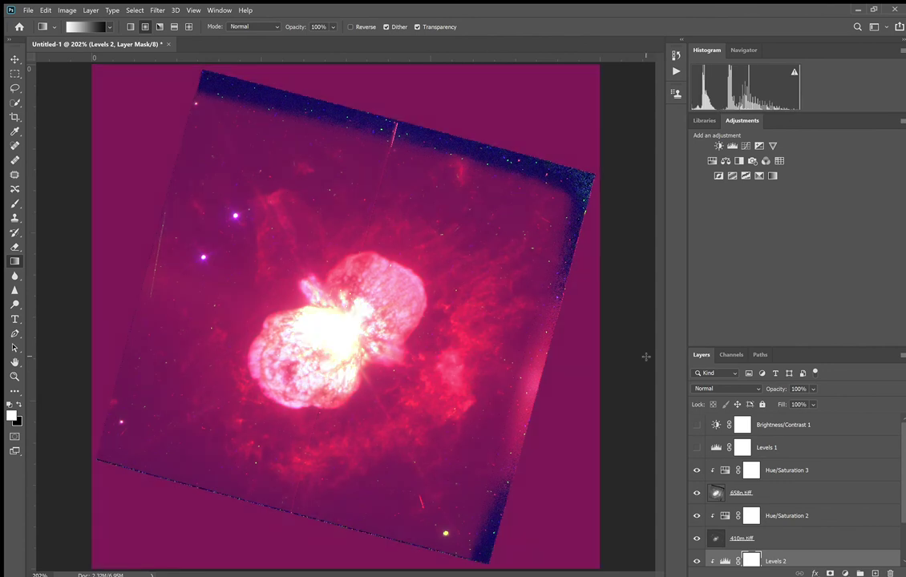